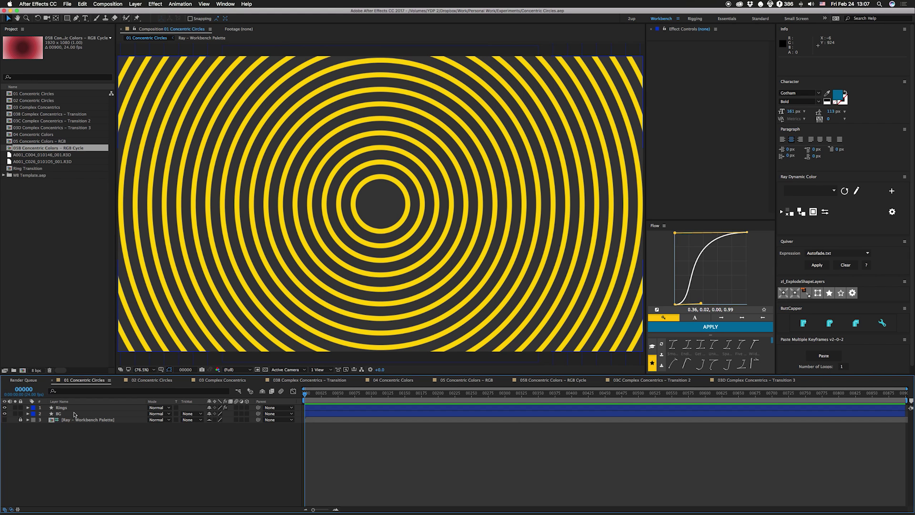
- Delete Ellipses 2–23 from the Rings layer's Group 1, leaving only Ellipse 1
key("super+Down")
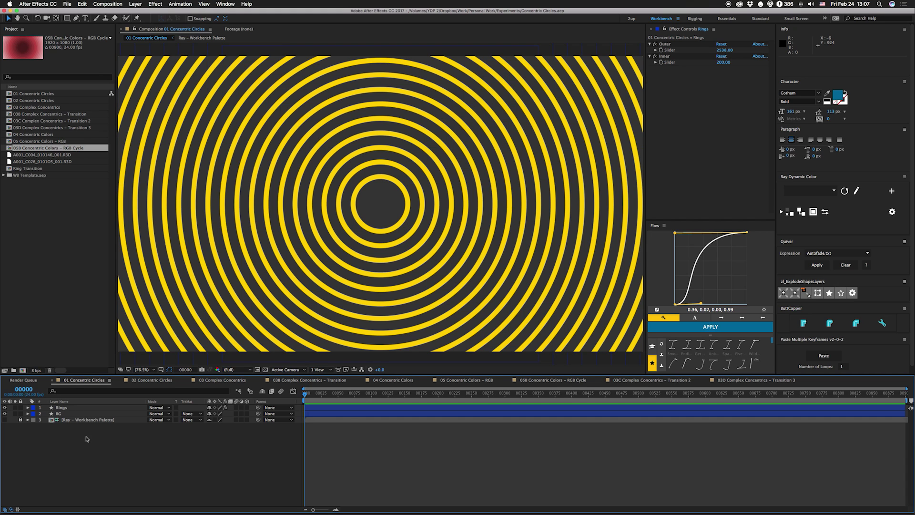
left_click(61, 409)
left_click(27, 408)
left_click(35, 414)
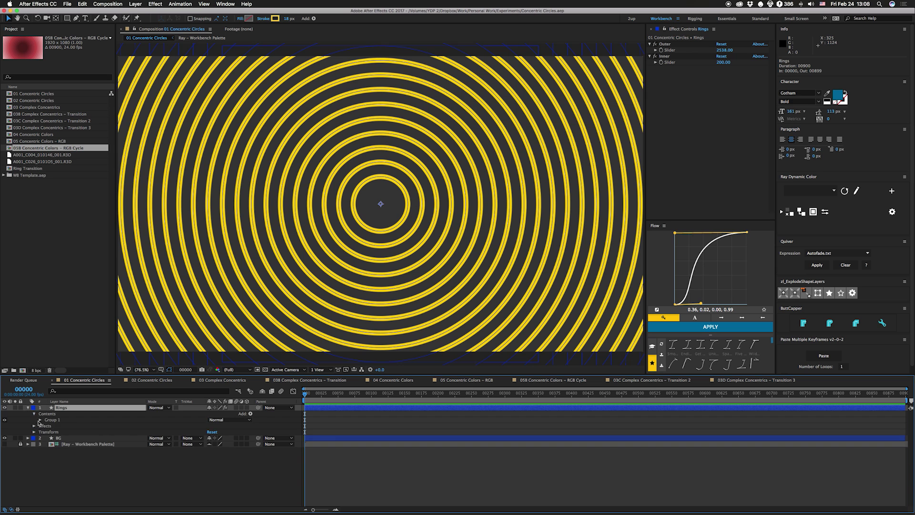
left_click(40, 420)
left_click(62, 414)
scroll(79, 452, "down", 4)
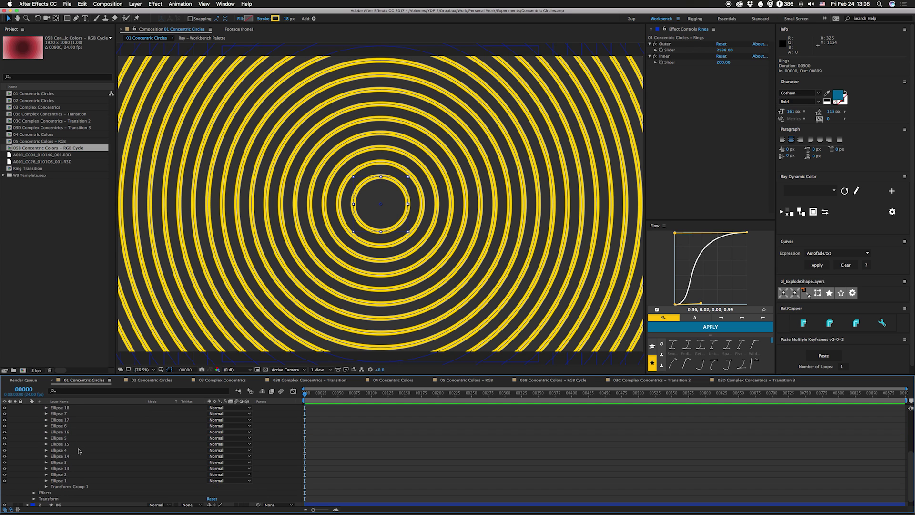
left_click(59, 475, "shift")
key("Delete")
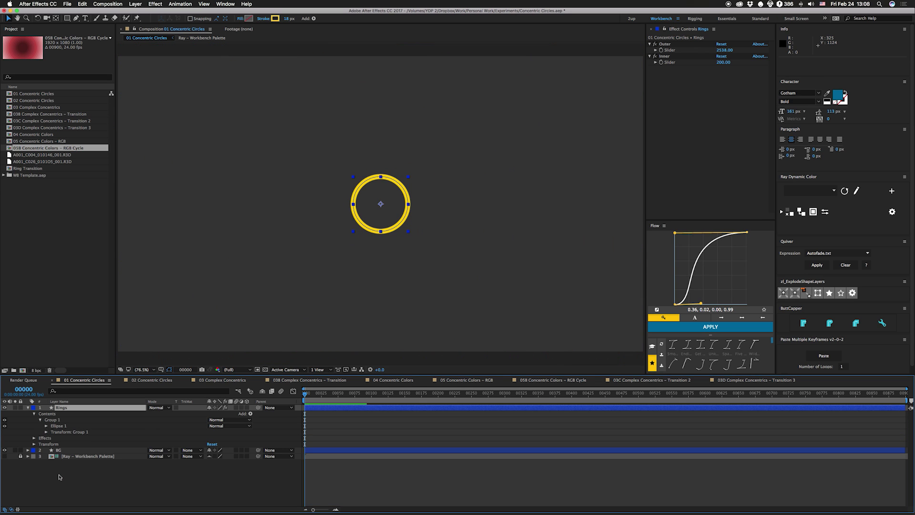
- Drive Ellipse Path 1 Size with a linear() expression tied to the Inner and Outer sliders
left_click(47, 425)
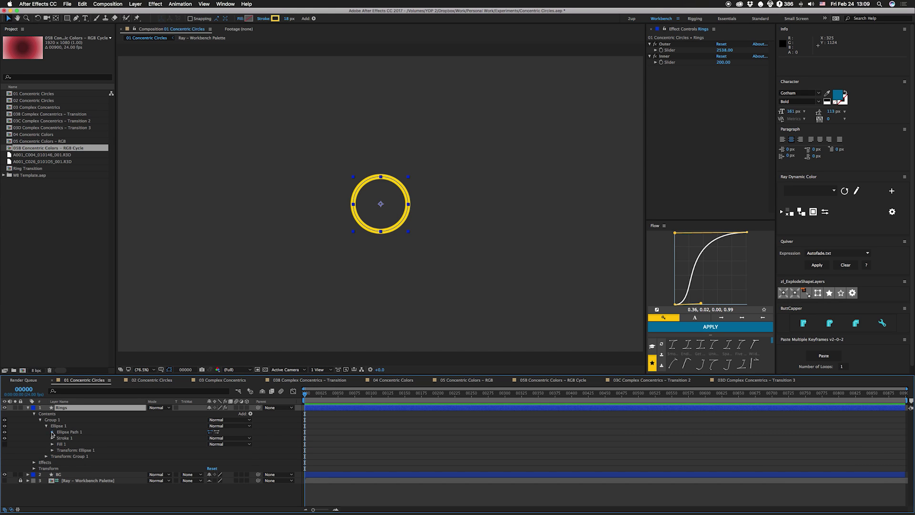
left_click(53, 433)
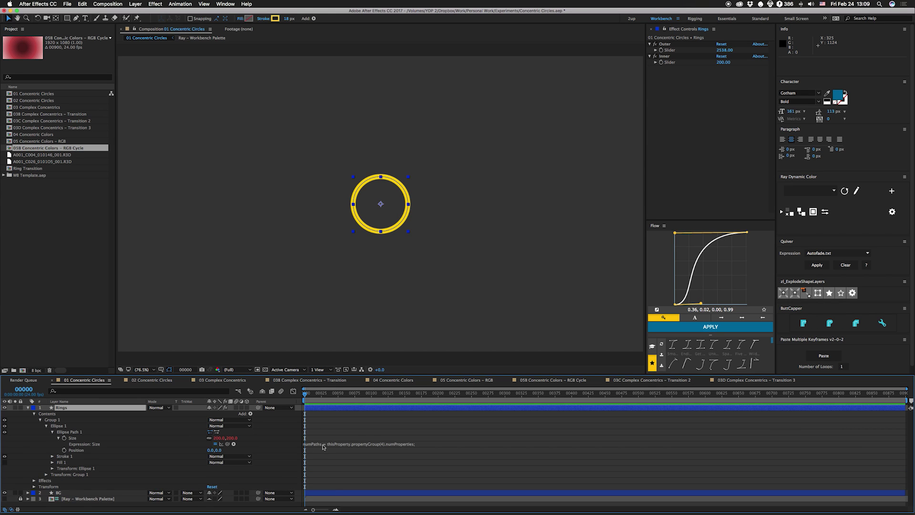
type("numPaths = thisProperty.propertyGroup(4).numProperties; thisPath = thisProperty.propertyGroup(3).propertyIndex; max = effect(\"Outer\")(\"Slider\"); min = effect(\"Inner\")(\"Slider\"); size = linear(thisPath,1,numPaths,min,max); [1,1]*size;")
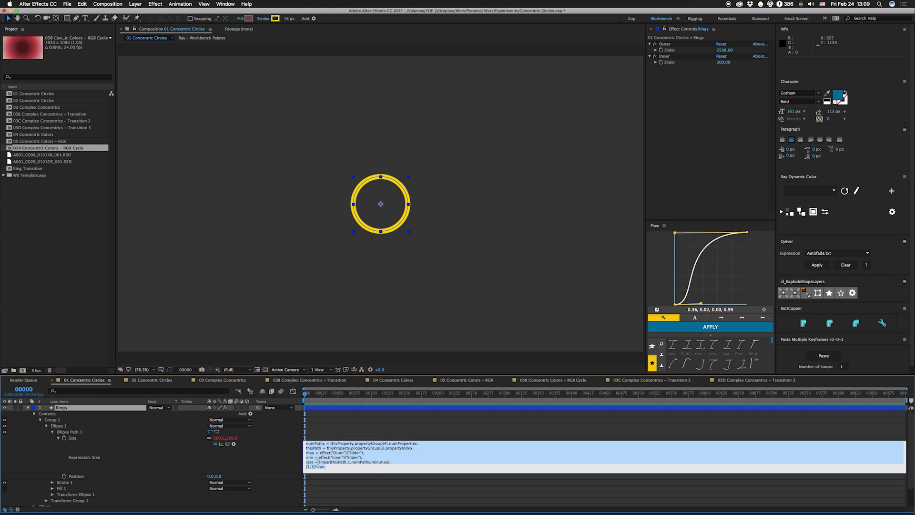
left_click(185, 452)
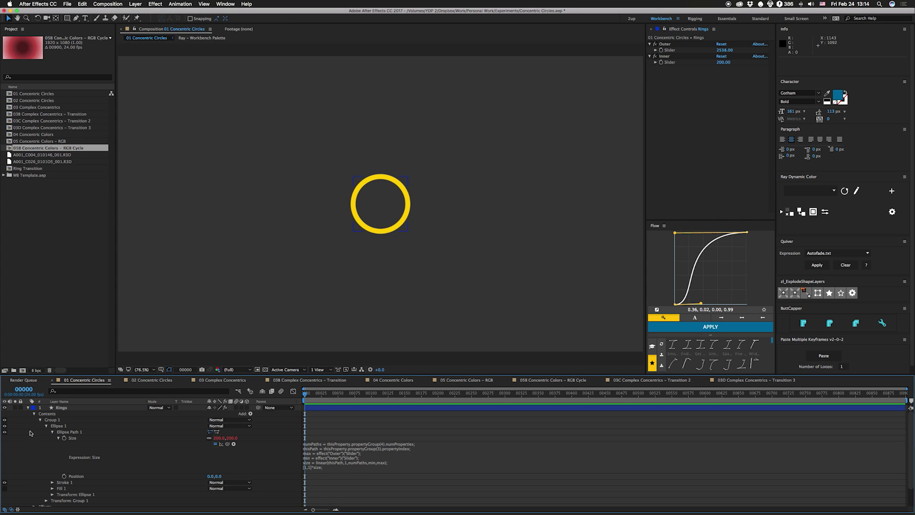
- Set the Outer slider to 1080
left_click(47, 428)
left_click(57, 426)
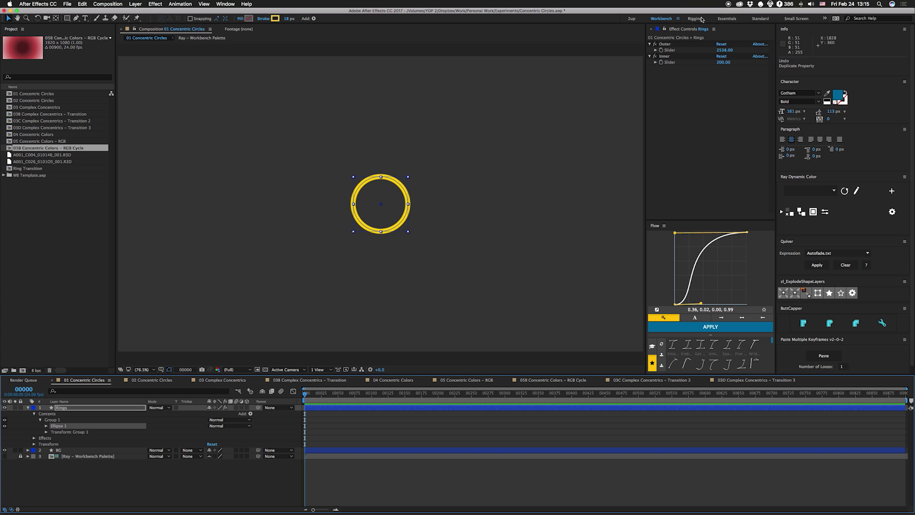
left_click(724, 50)
type("1080")
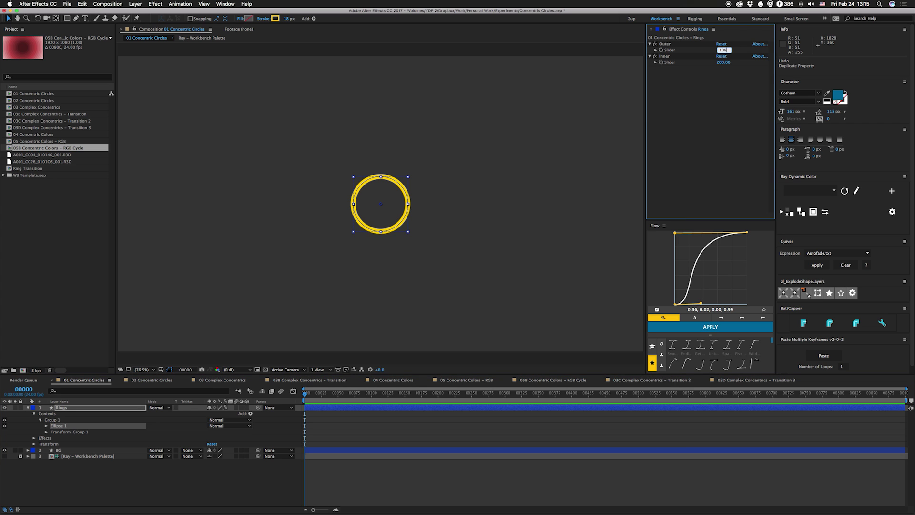
key("Return")
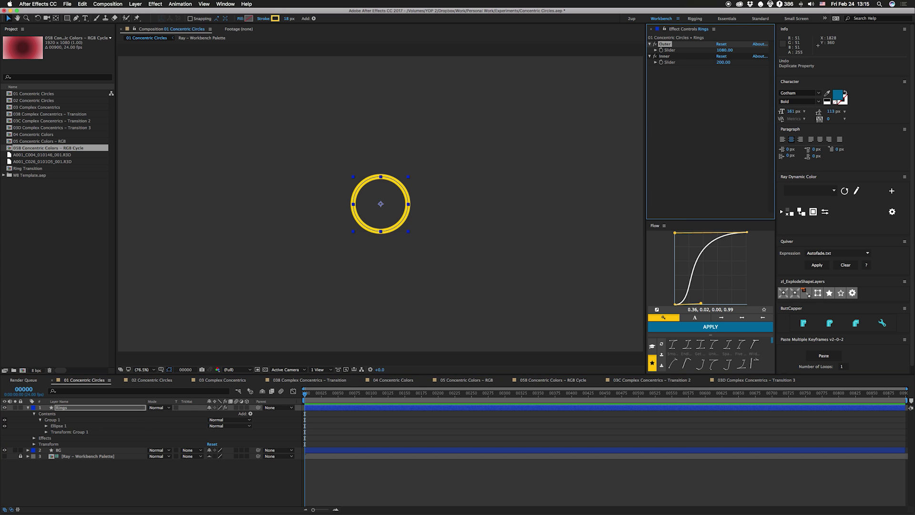
- Duplicate Ellipse 1 with Ctrl+D until there are ten ellipses
left_click(56, 427)
key("ctrl+d")
key("ctrl+d")
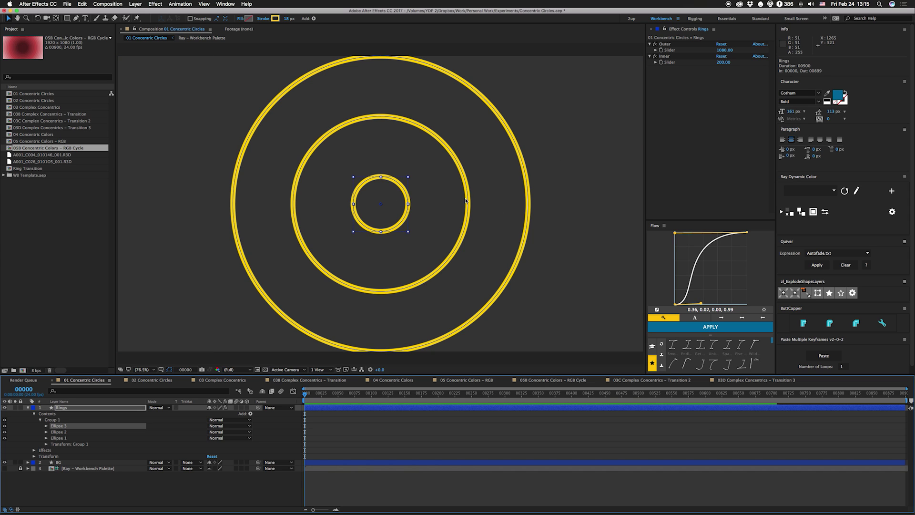
key("ctrl+d")
key("ctrl+d")
key("ctrl+d")
key("ctrl+d")
key("ctrl+d")
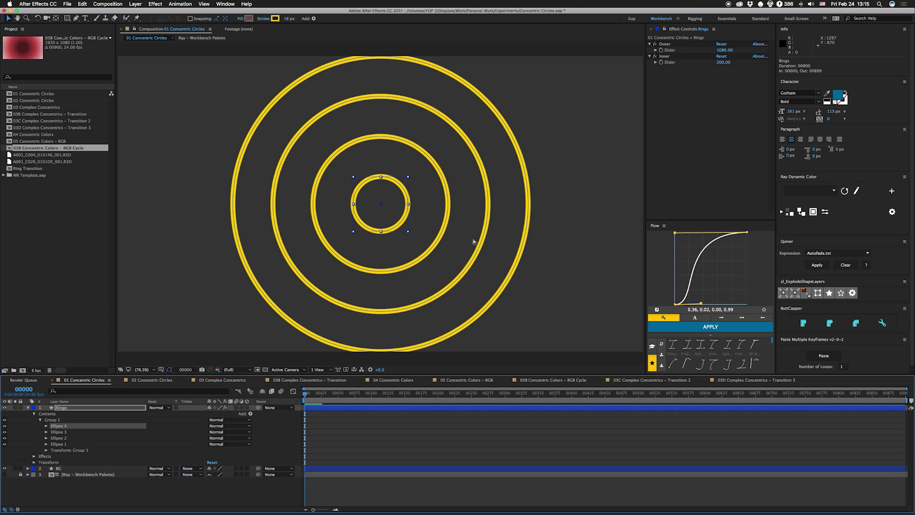
key("ctrl+d")
key("ctrl+d")
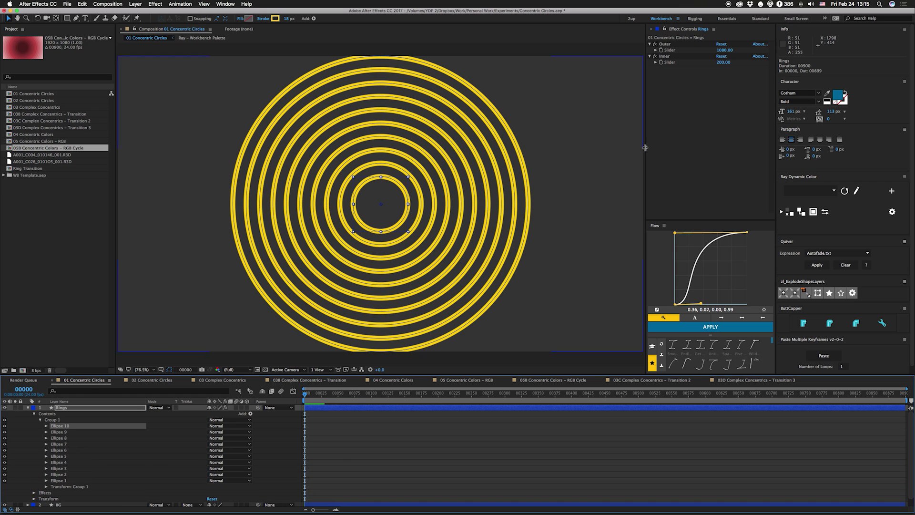
- Spread the rings with Outer 2494 and Inner 521, save, and open 02 Concentric Circles
left_click_drag(724, 50, 877, 49)
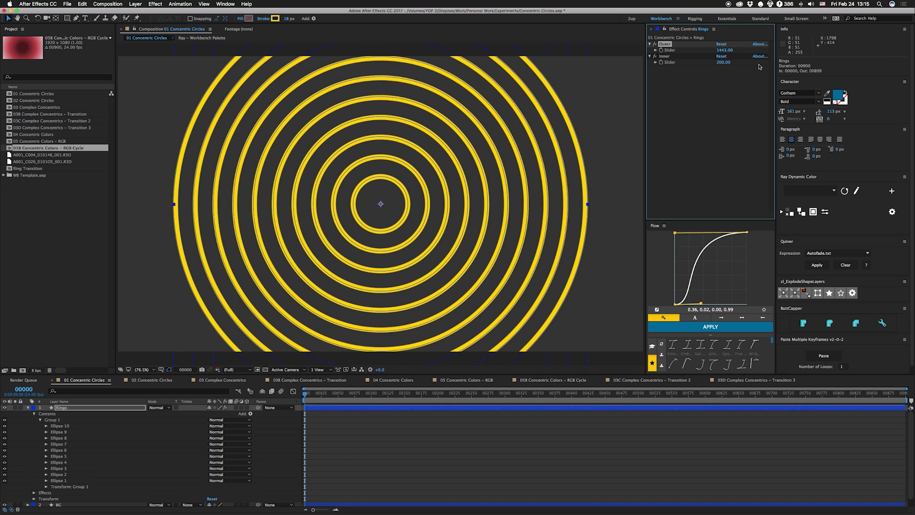
left_click_drag(721, 62, 696, 66)
left_click_drag(757, 67, 839, 71)
left_click_drag(724, 50, 914, 48)
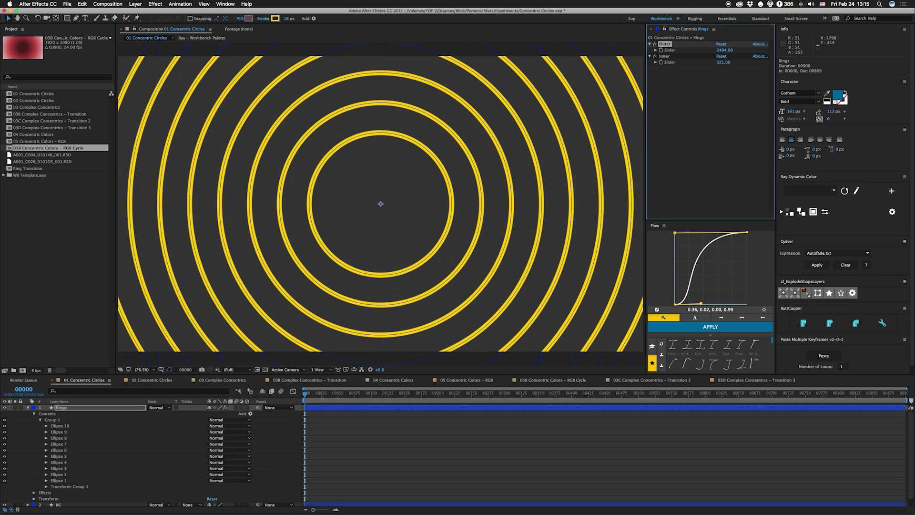
key("super+s")
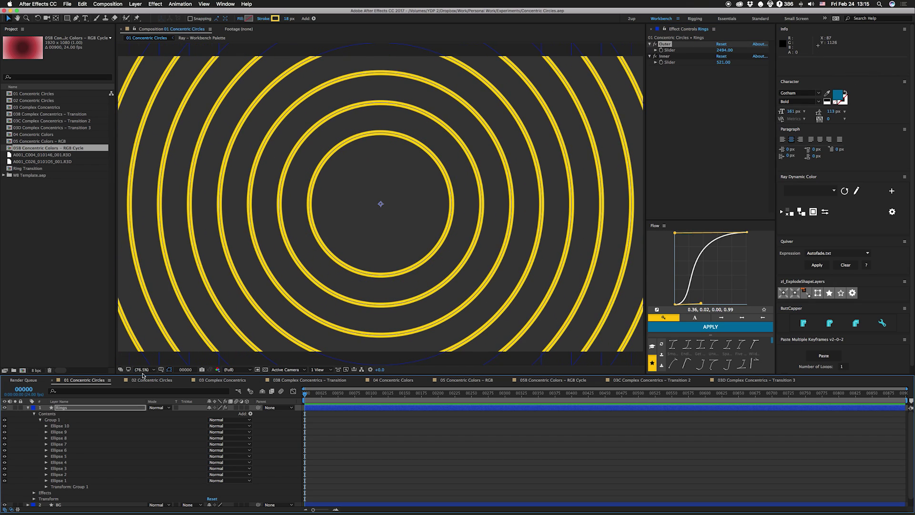
left_click(145, 380)
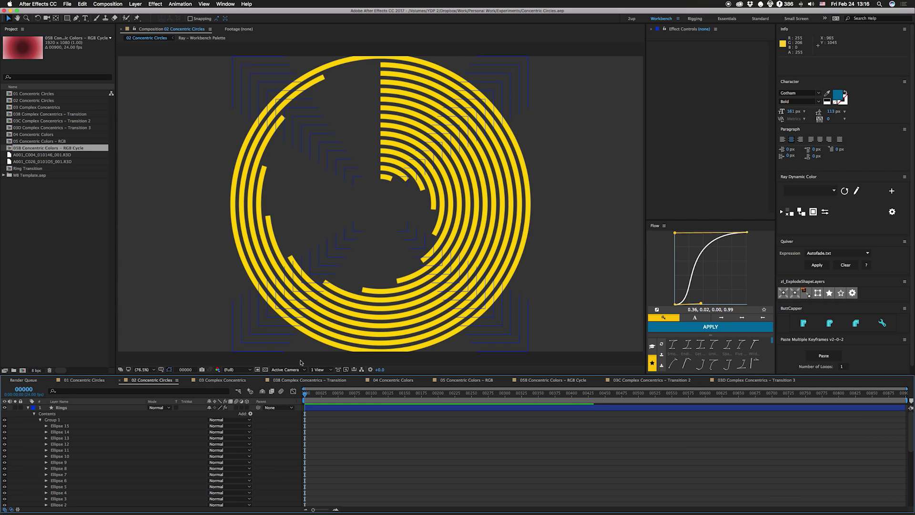
- Preview the 03 Complex Concentrics comp and select its Rings layer
left_click(222, 381)
key("space")
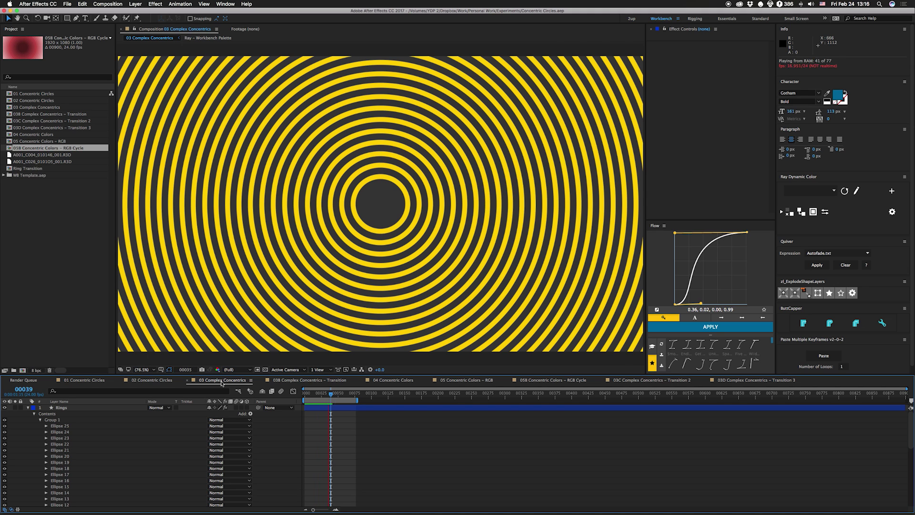
key("space")
left_click(71, 409)
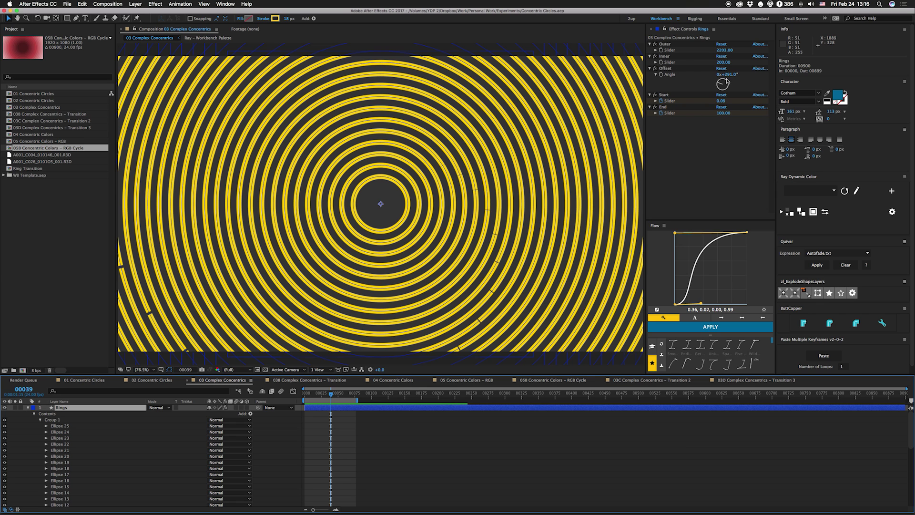
- Try rotating the trimmed arcs via Offset, preview, then undo back to 0x+291°
left_click_drag(327, 394, 314, 395)
left_click_drag(728, 74, 873, 78)
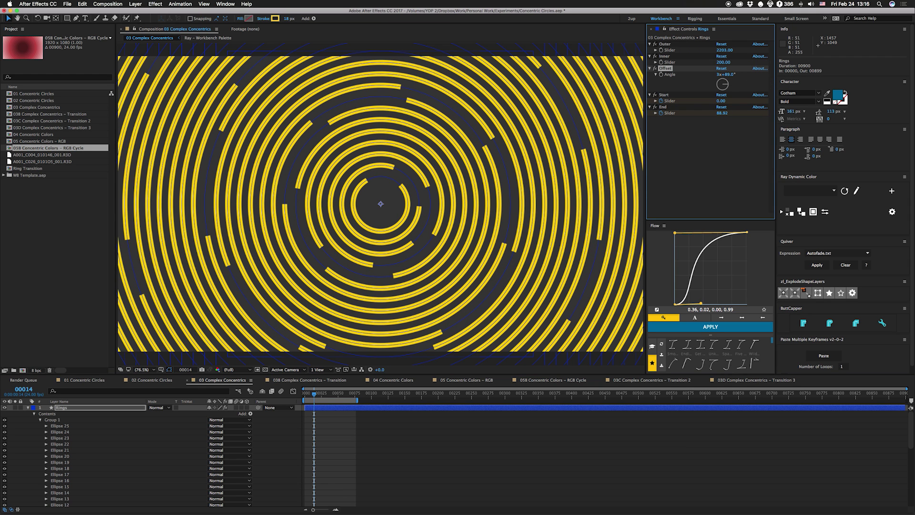
left_click_drag(736, 77, 830, 77)
key("space")
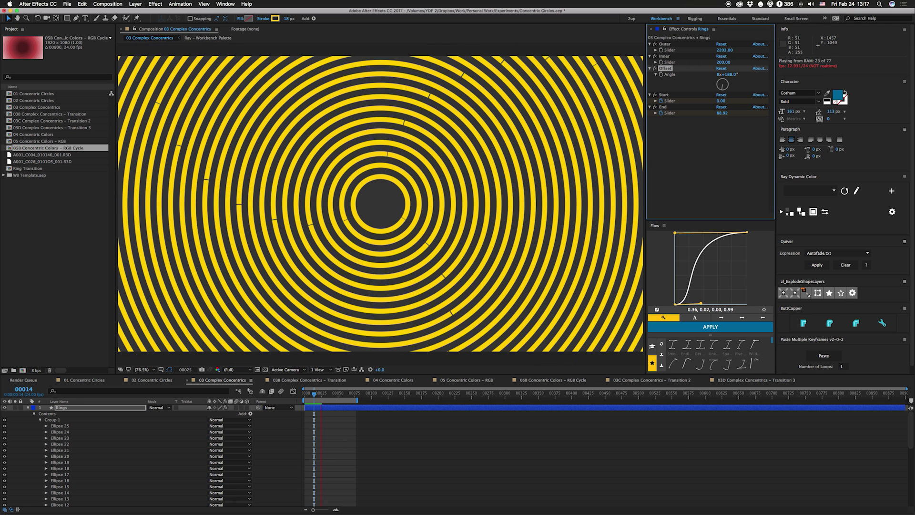
key("super+z")
- Preview the 03B, 03C and 03D Complex Concentrics transition comps, ending on 03D's city footage
left_click(231, 380)
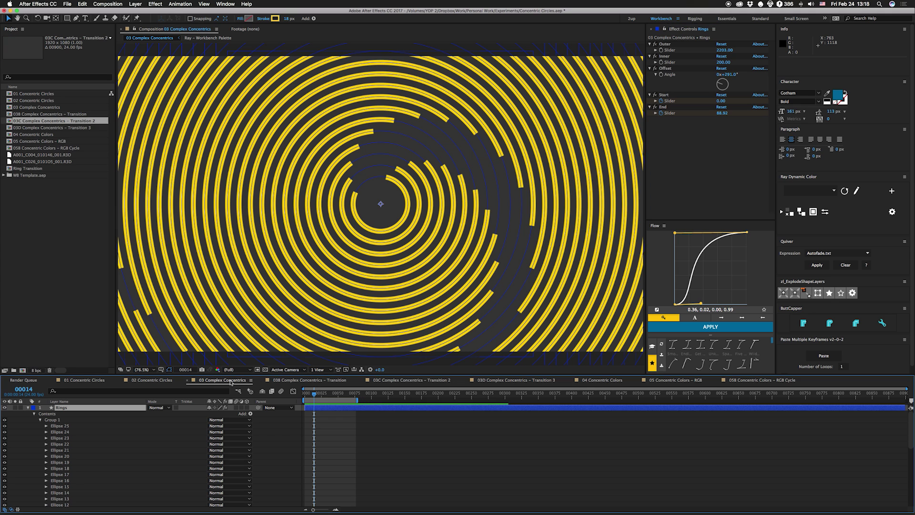
left_click(308, 381)
key("space")
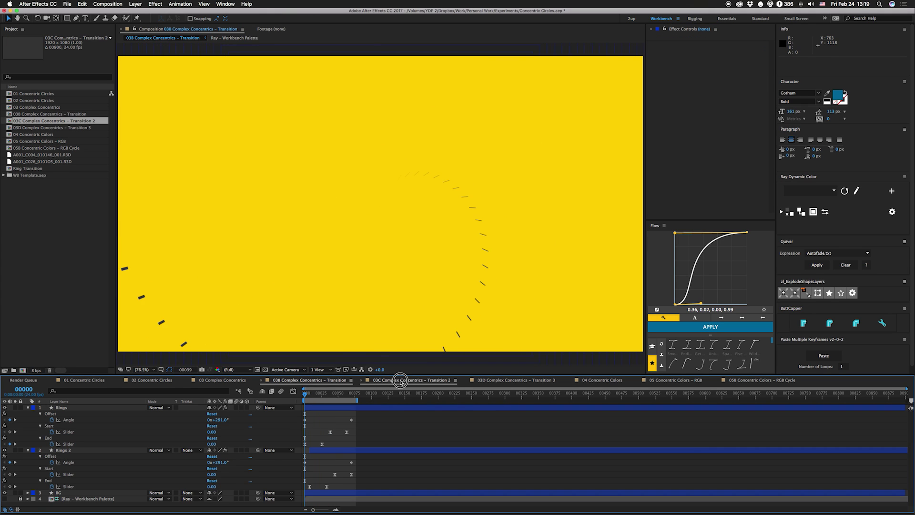
key("Home")
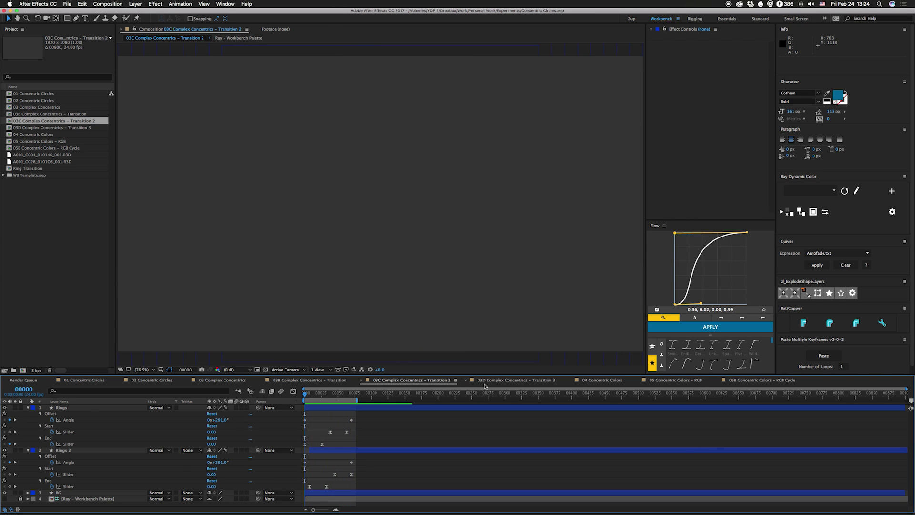
left_click(487, 382)
key("space")
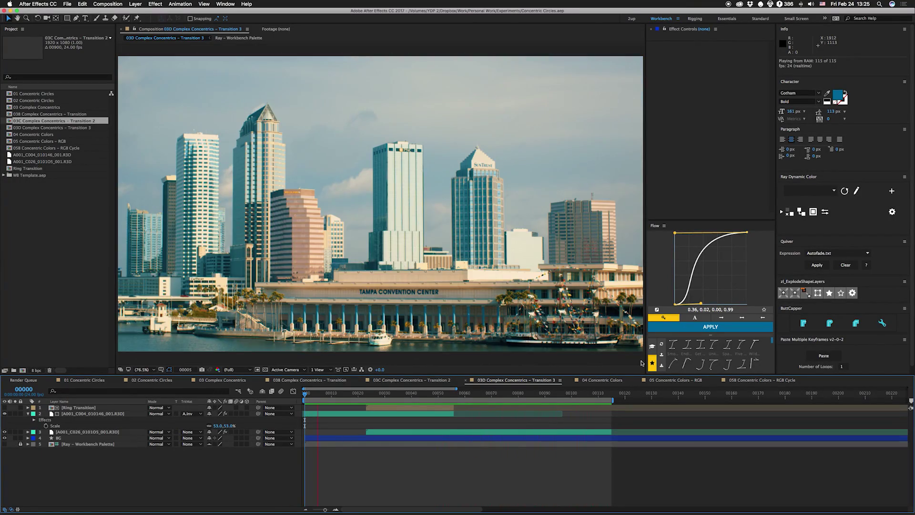
- In 04 Concentric Colors, adjust the rings' Outer size, Alpha and Hue
left_click(617, 381)
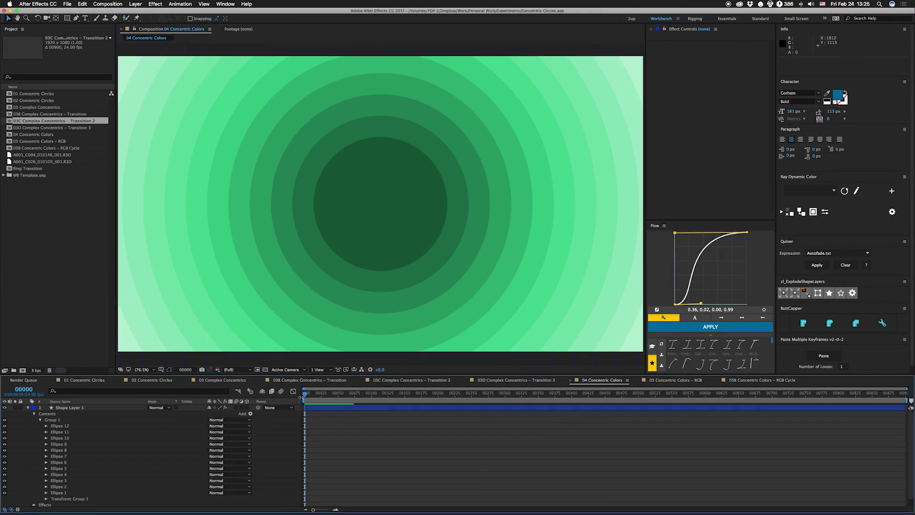
left_click(333, 408)
mouse_move(733, 51)
left_mouse_down()
mouse_move(748, 51)
mouse_move(728, 51)
left_mouse_up()
left_click_drag(724, 145, 861, 80)
left_click(158, 463)
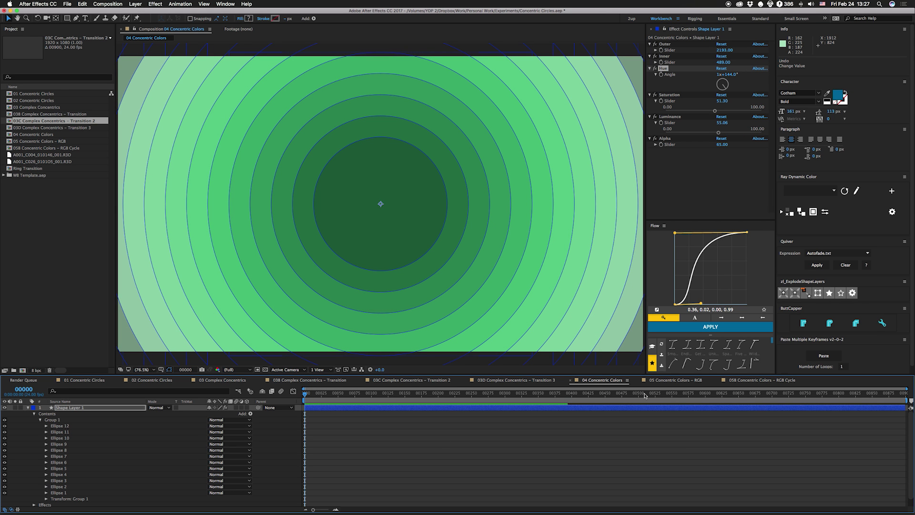
- Preview the red-to-teal colour animation in 05 Concentric Colors - RGB
left_click(667, 381)
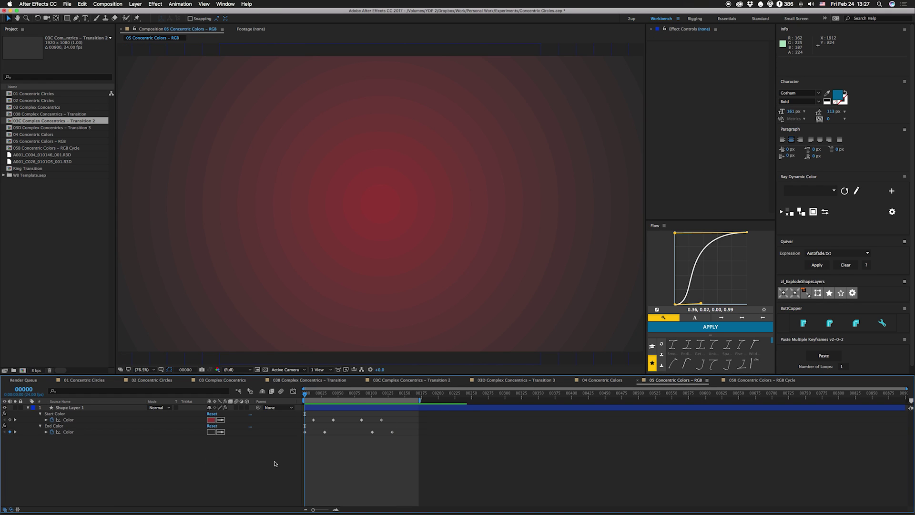
left_click(119, 409)
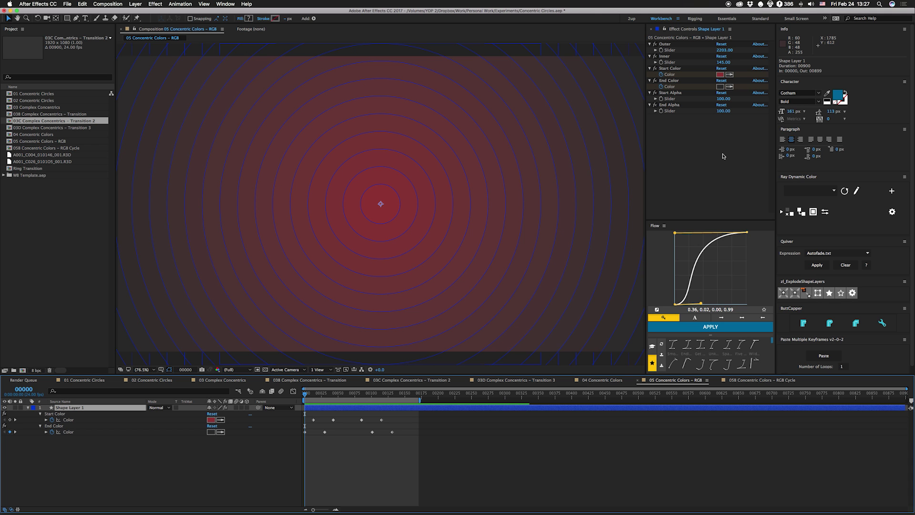
key("space")
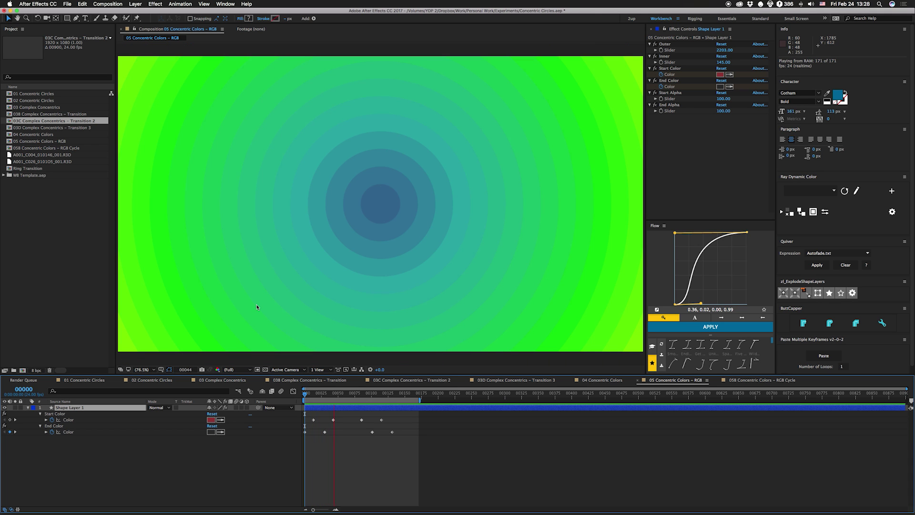
key("space")
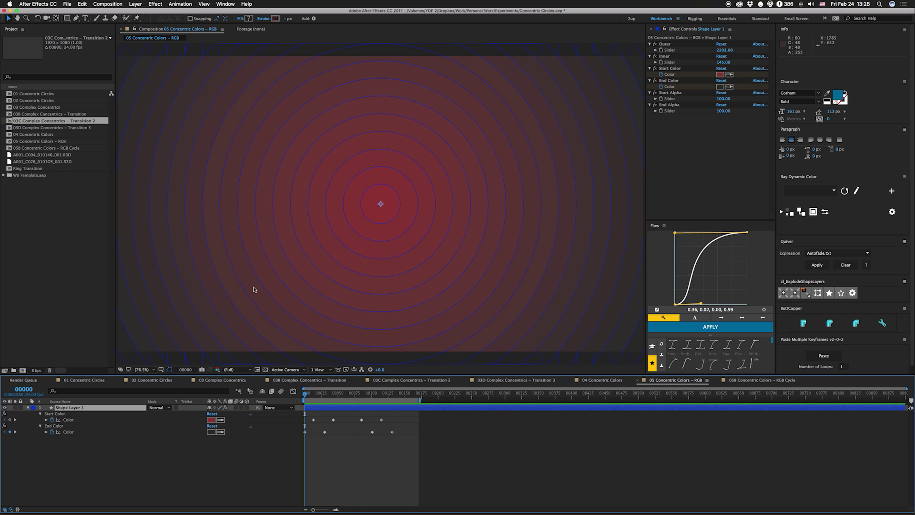
key("space")
- In 05B Concentric Colors - RGB Cycle, shift Hue toward green, then undo back to red
left_click(757, 380)
left_click_drag(729, 88, 913, 91)
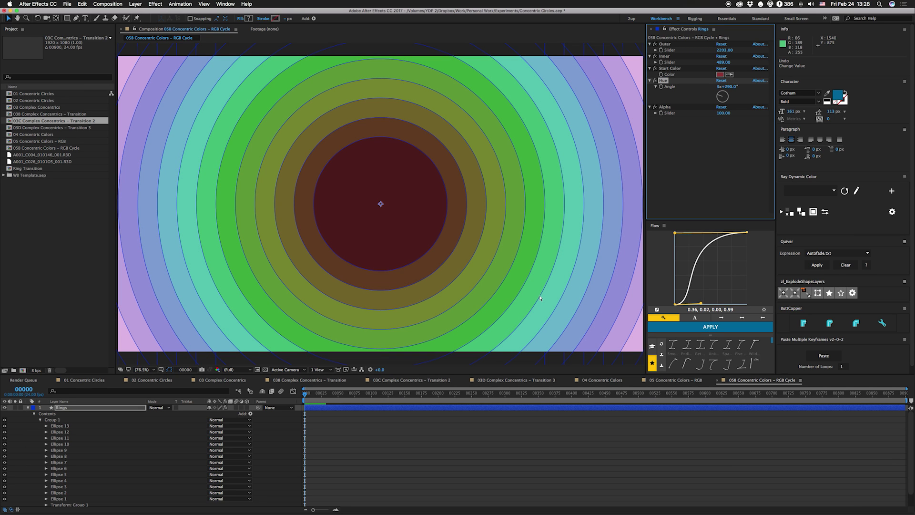
key("cmd+z")
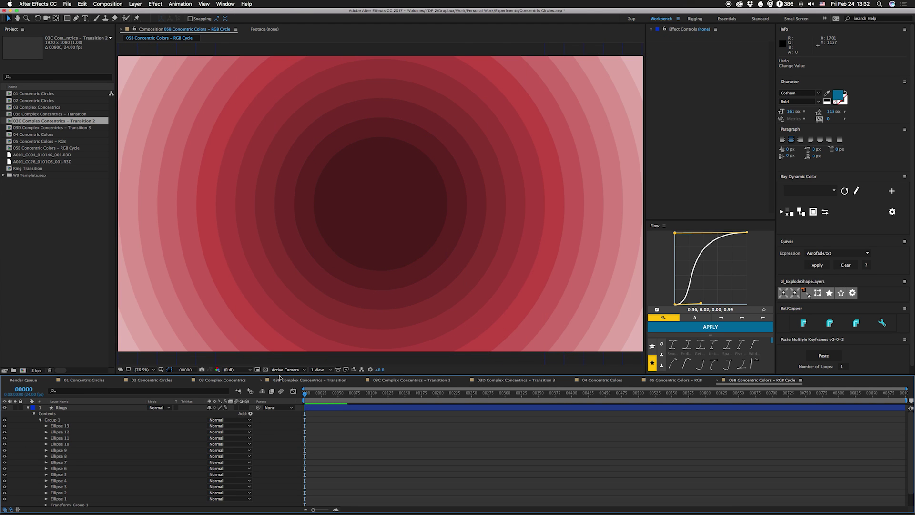
- In 03 Complex Concentrics, delete the duplicate ellipses so only Ellipse 1 remains
left_click(223, 380)
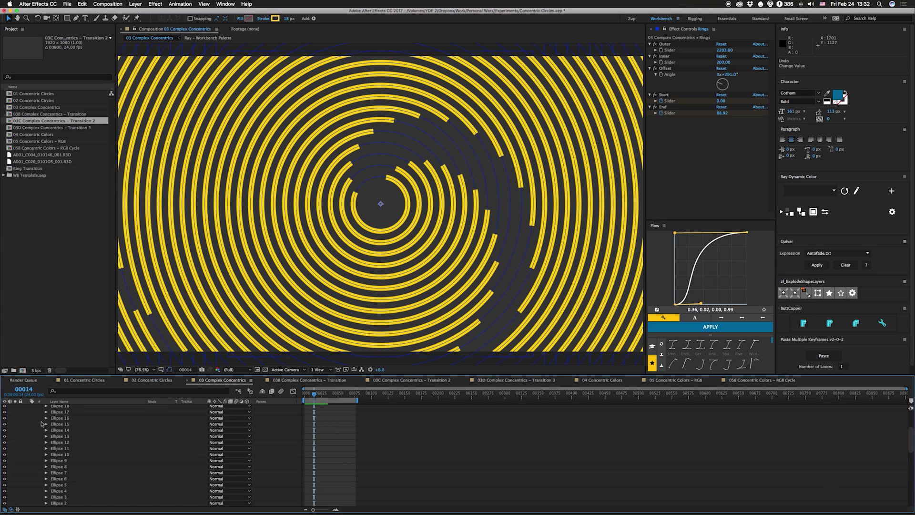
left_click(61, 424)
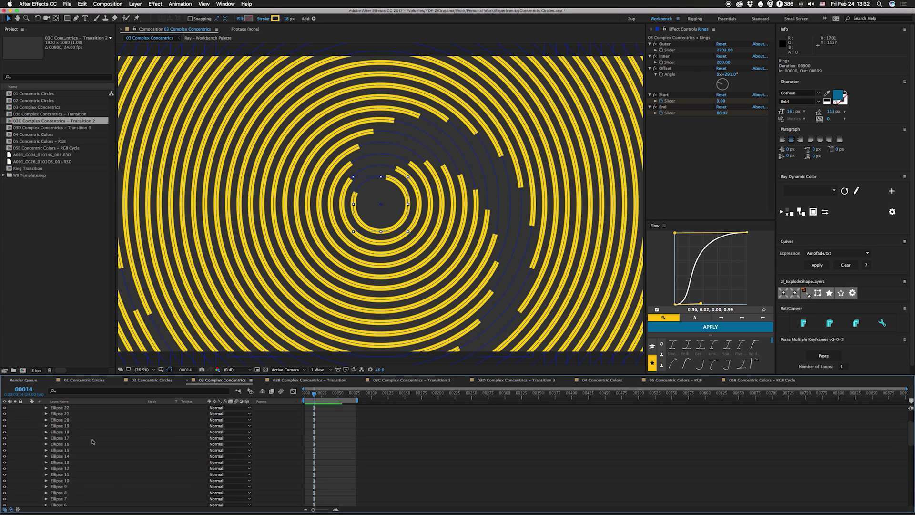
key("e")
key("e")
left_click(59, 462)
left_click(60, 408, "shift")
key("Delete")
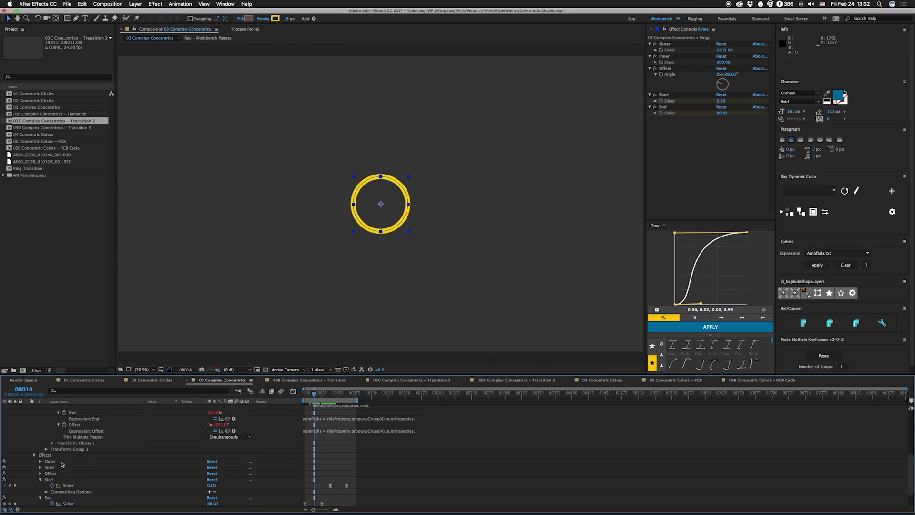
scroll(93, 422, "up", 5)
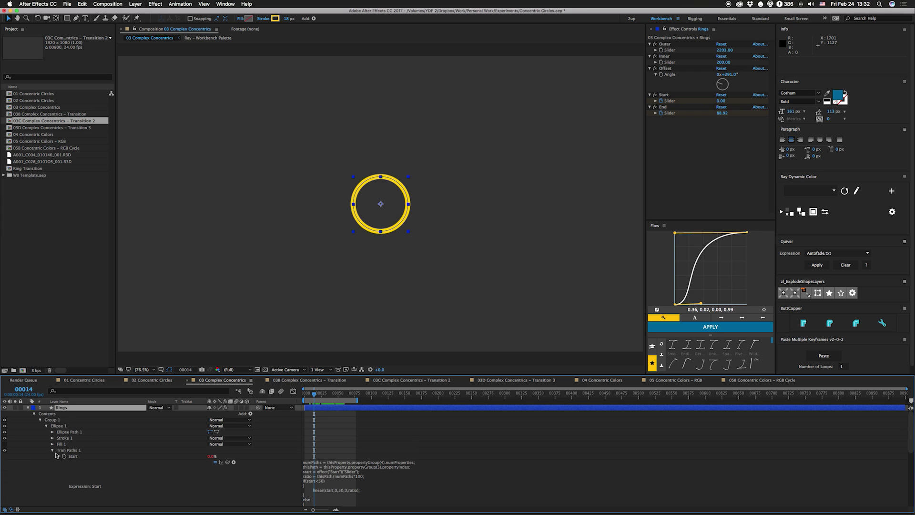
- Review Ellipse 1's Trim Paths End expression without changing it
key("ctrl+v")
left_click(340, 446)
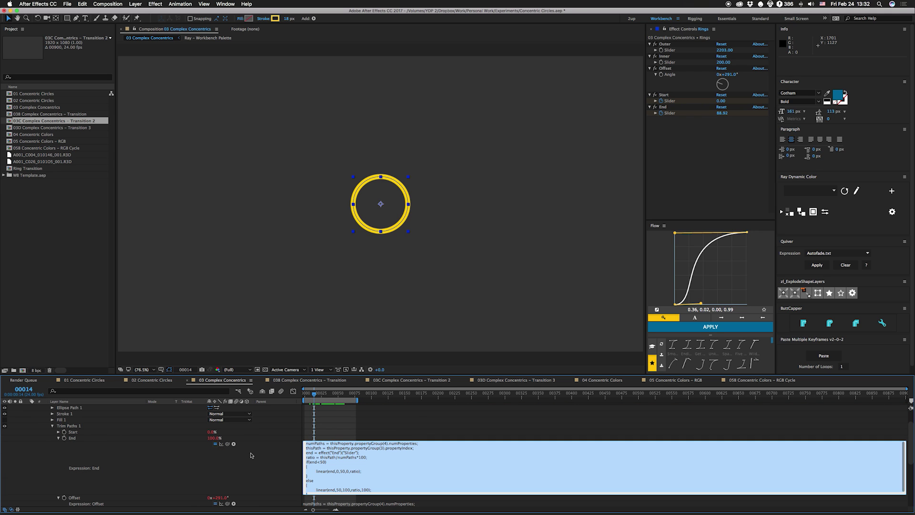
left_click(251, 455)
scroll(251, 456, "down", 2)
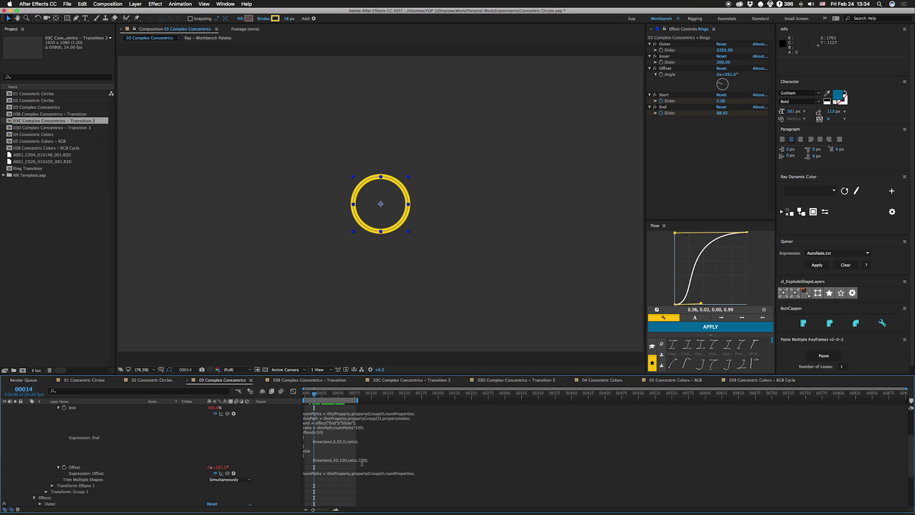
- Scrub the timeline to watch the single ring draw on
mouse_move(313, 394)
left_mouse_down()
mouse_move(304, 394)
mouse_move(312, 393)
left_mouse_up()
scroll(337, 462, "down", 1)
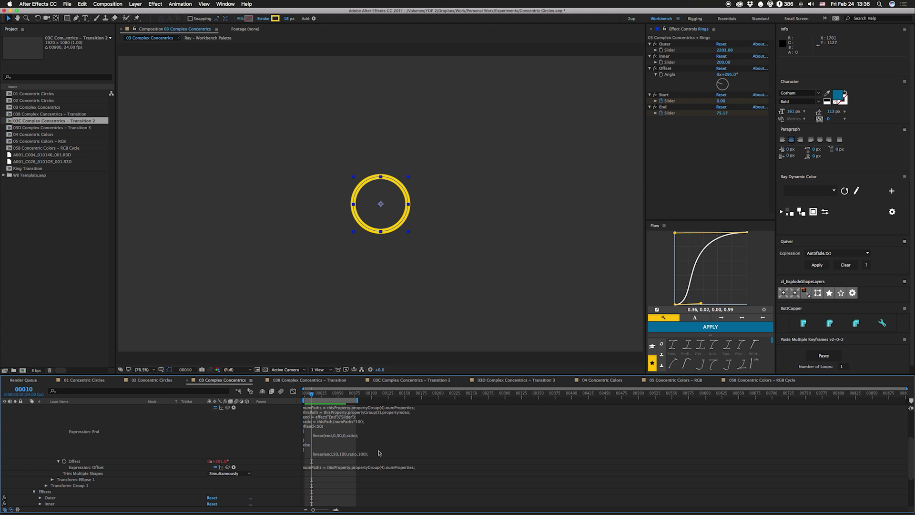
scroll(380, 453, "up", 5)
left_click(55, 426)
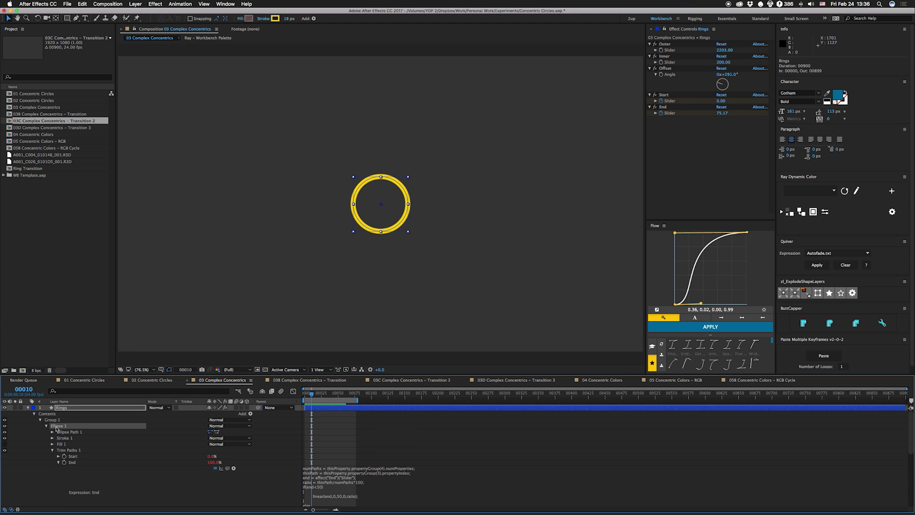
- Duplicate Ellipse 1 up to Ellipse 20, reset Offset to 0°, and lower Outer to 1335
key("super+d")
key("super+d")
key("super+d")
key("super+d")
key("super+d")
key("super+d")
key("super+d")
key("super+d")
key("super+d")
key("super+d")
key("super+d")
key("super+d")
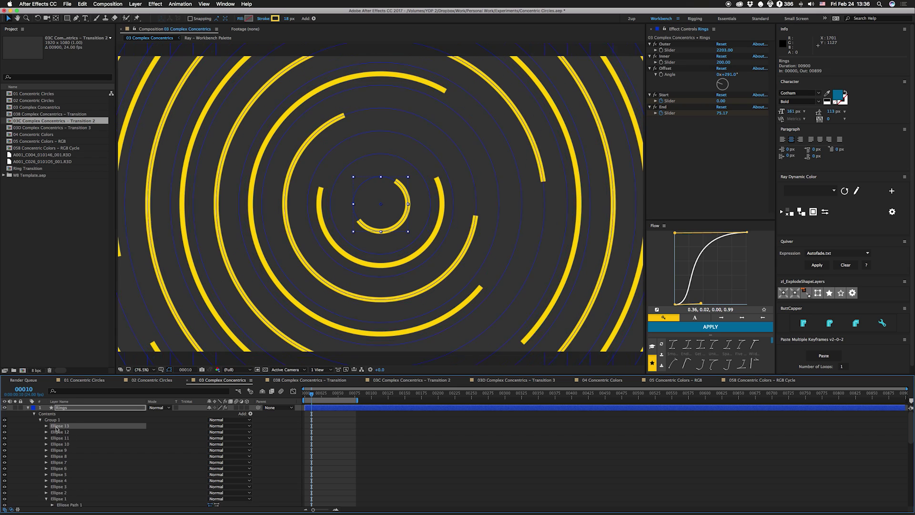
key("super+d")
key("super+d")
key("super+d")
key("super+d")
key("super+d")
key("super+d")
key("super+d")
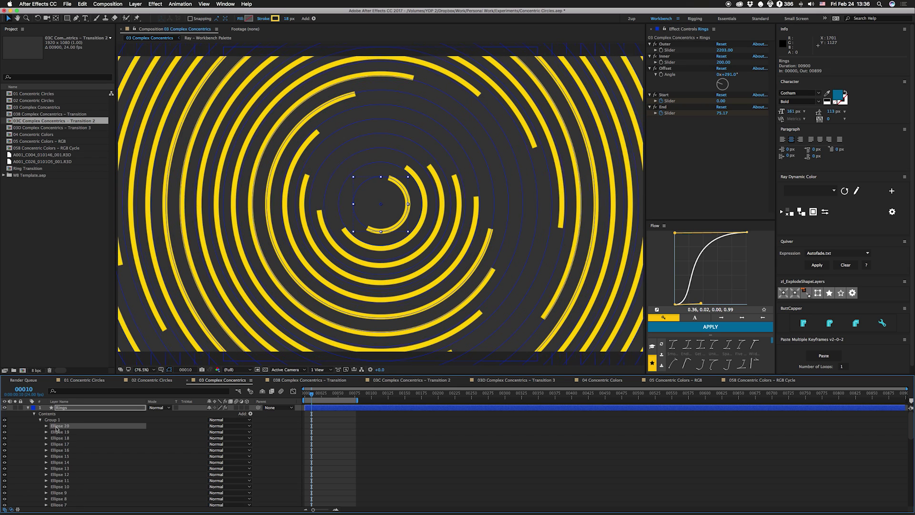
left_click(721, 68)
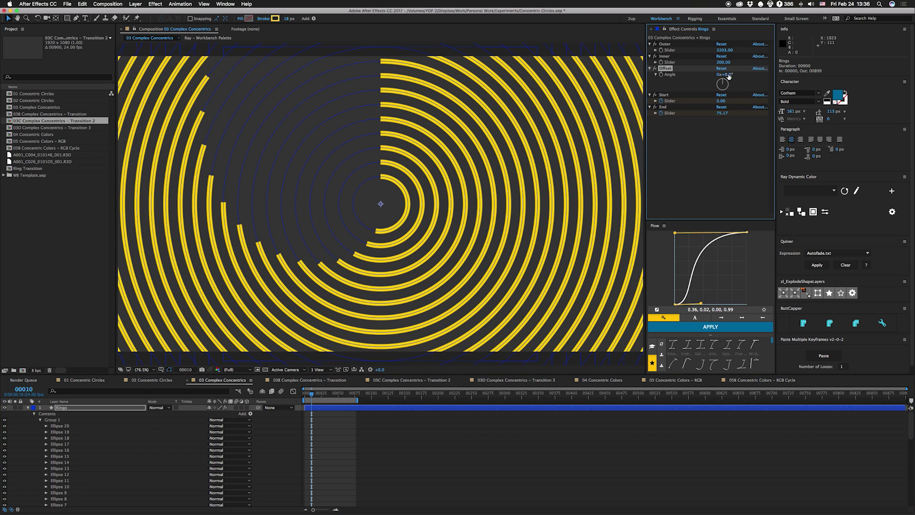
left_click_drag(305, 86, 906, 32)
key("space")
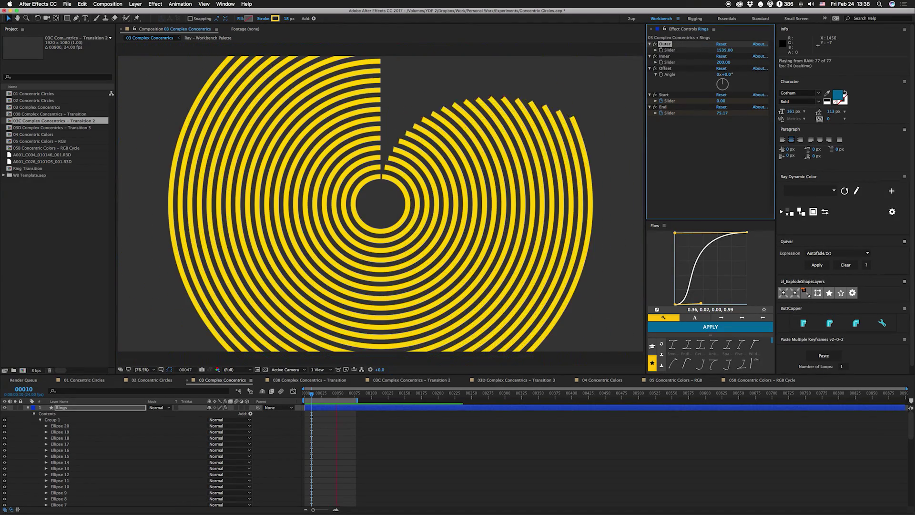